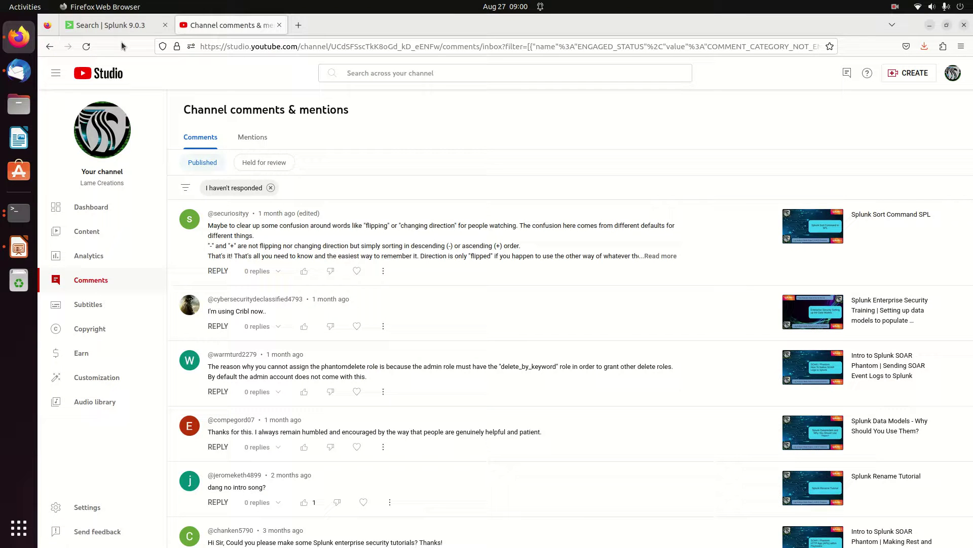
Leave the old audit error results and open a blank Splunk search page.
click(106, 25)
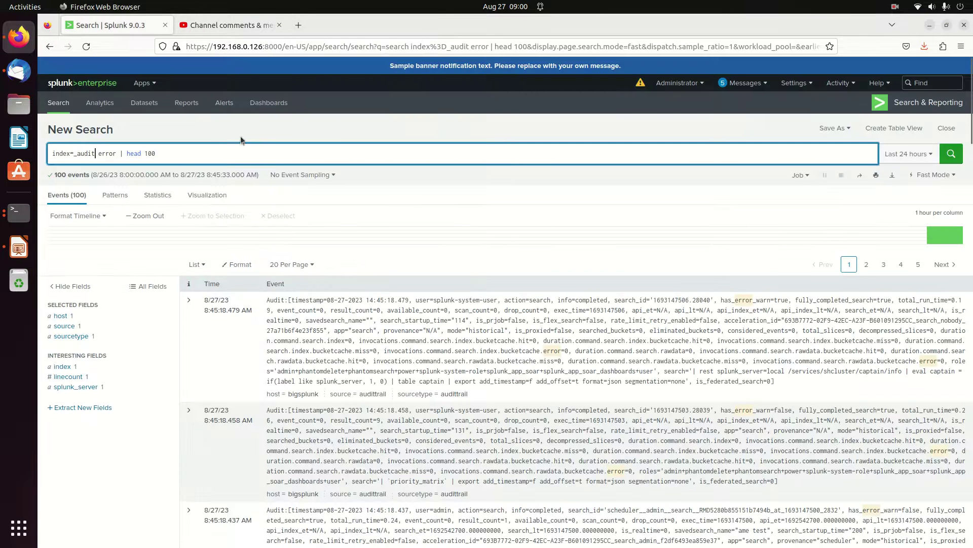
drag(232, 151, 142, 133)
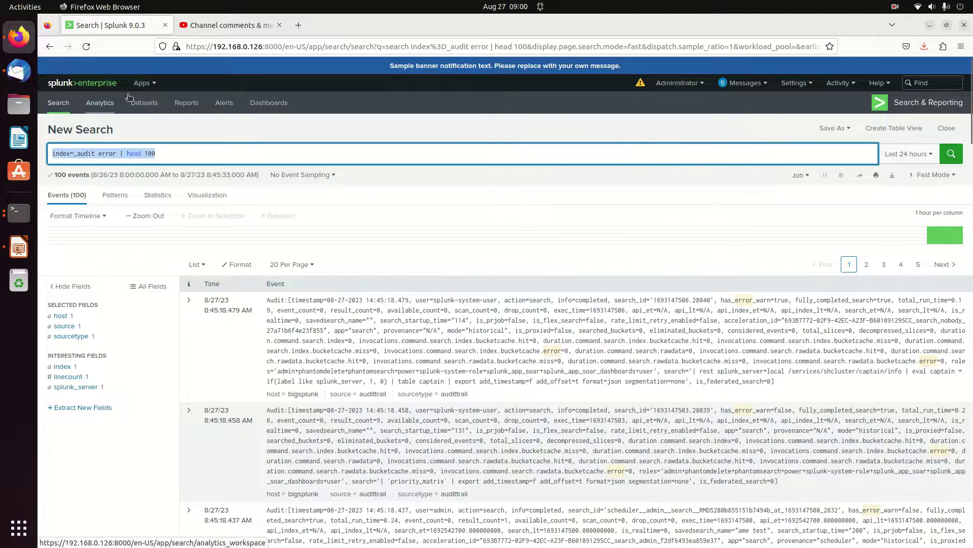
click(70, 103)
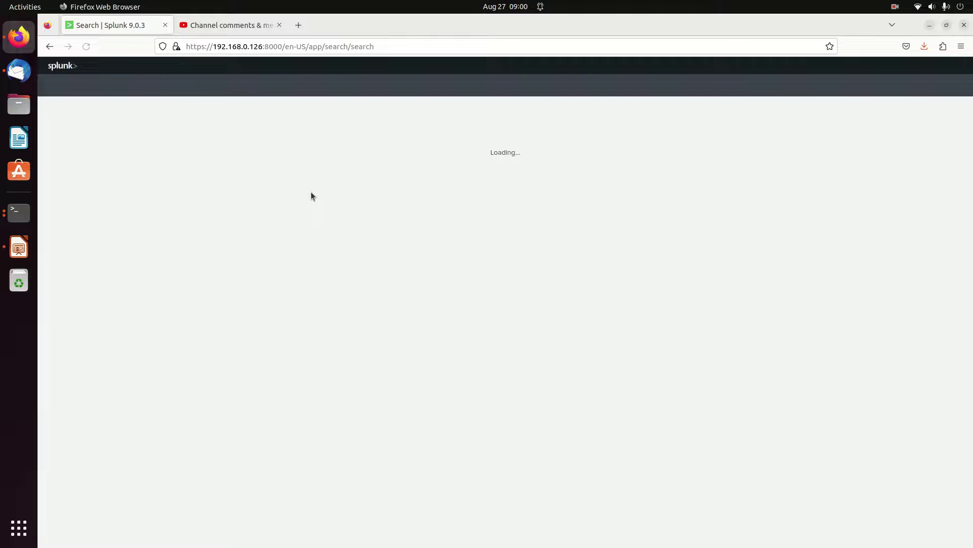
click(239, 152)
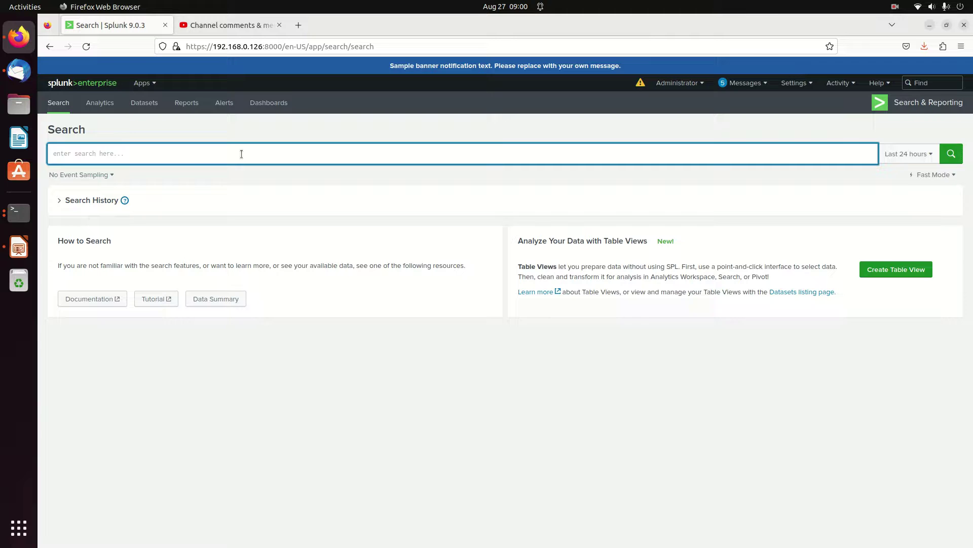
Replace the draft text with 'index=_internal | head 100' and run it.
text(_internal _audit)
key(ctrl+a)
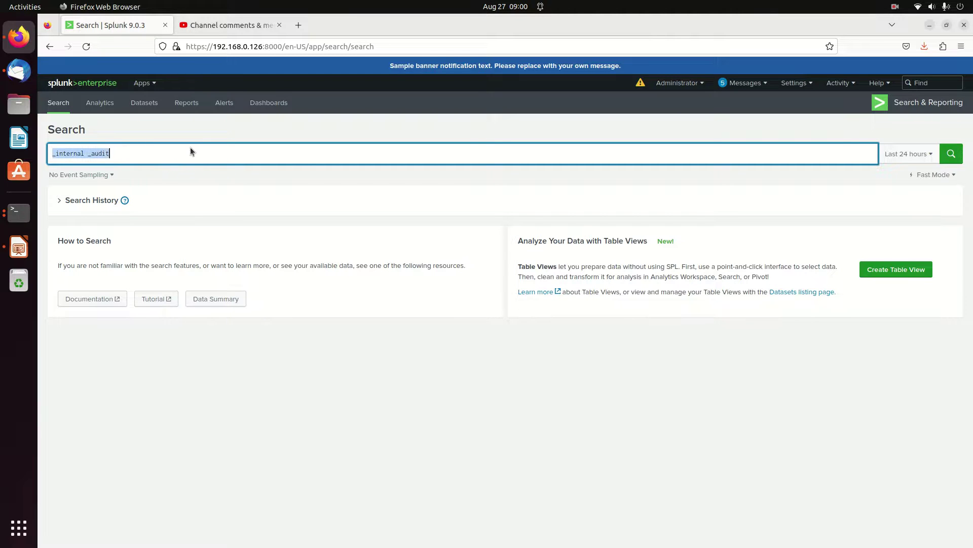
key(BackSpace)
text(index=)
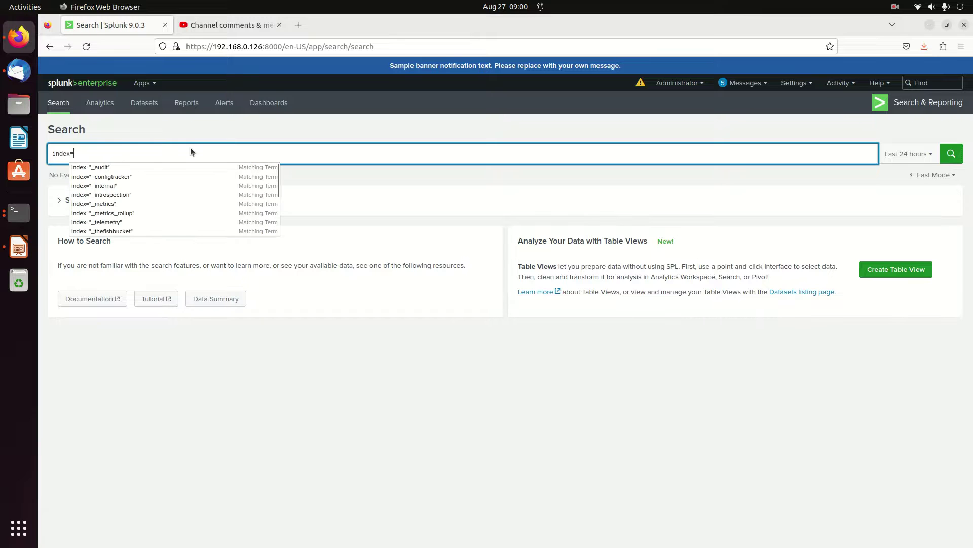
text(_internal)
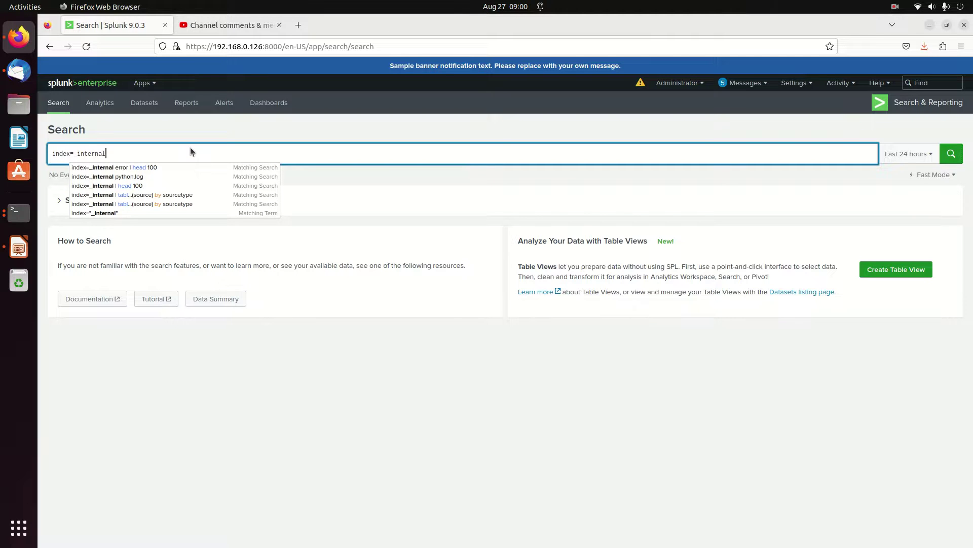
text(   | )
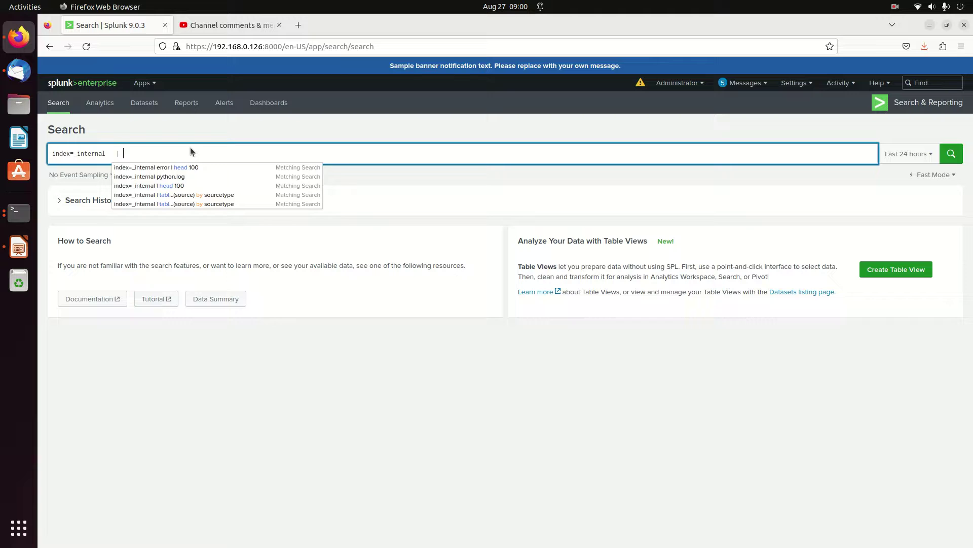
text(head 100)
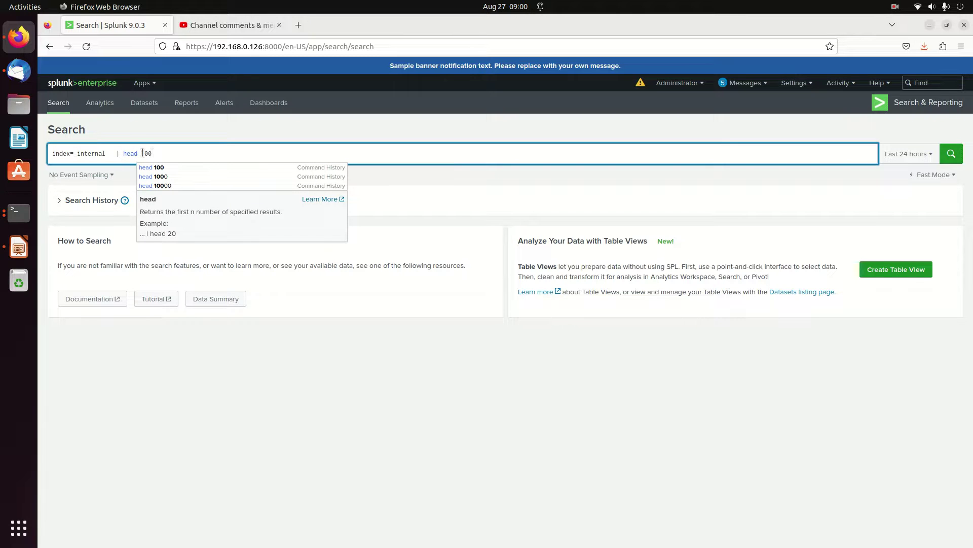
click(376, 158)
key(Left)
key(Left)
key(Left)
key(Left)
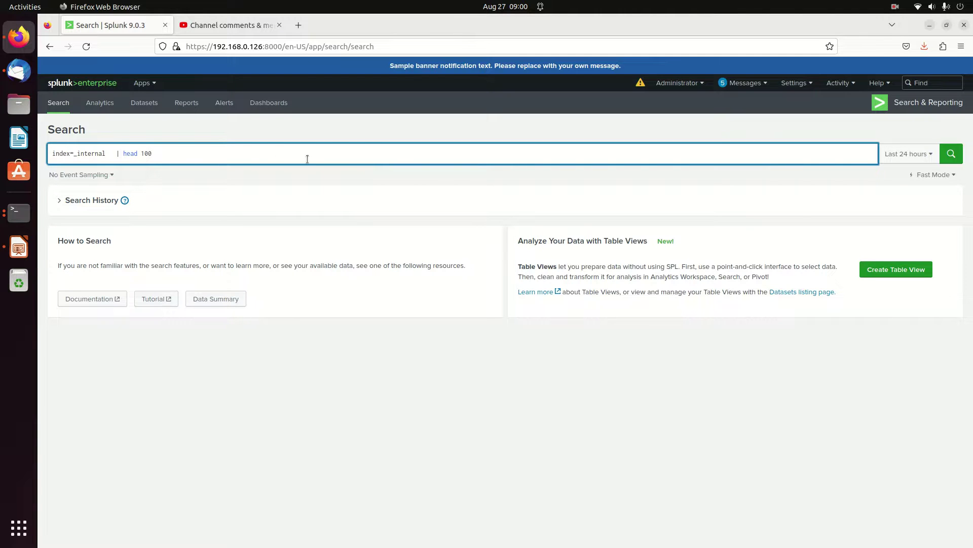
click(241, 156)
key(Return)
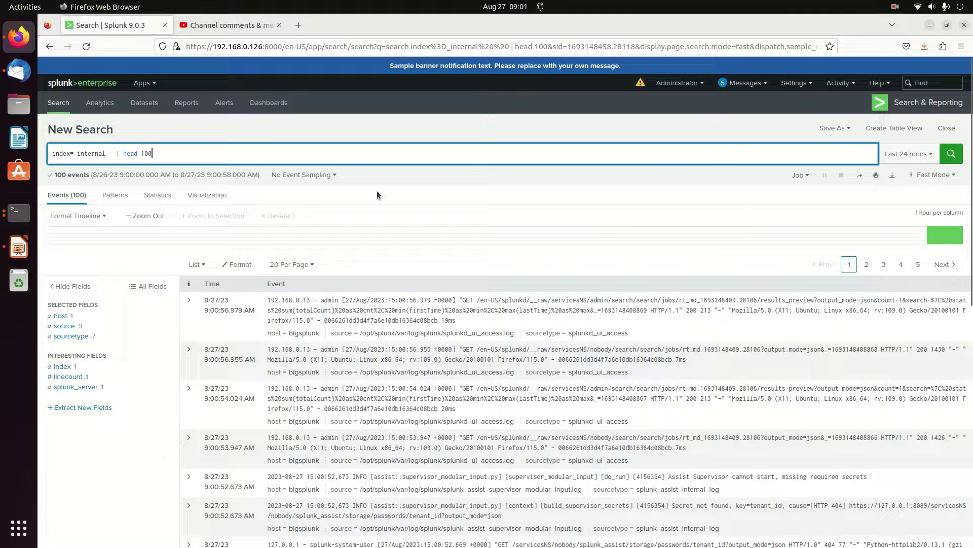
Add the term 'error' before the pipe and rerun as index=_internal error | head 100.
click(96, 156)
click(116, 155)
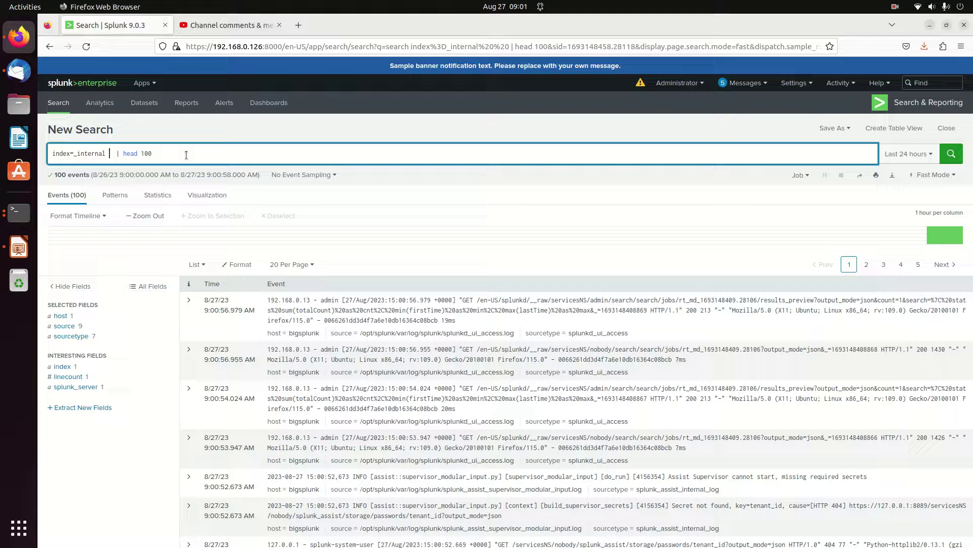
text(error)
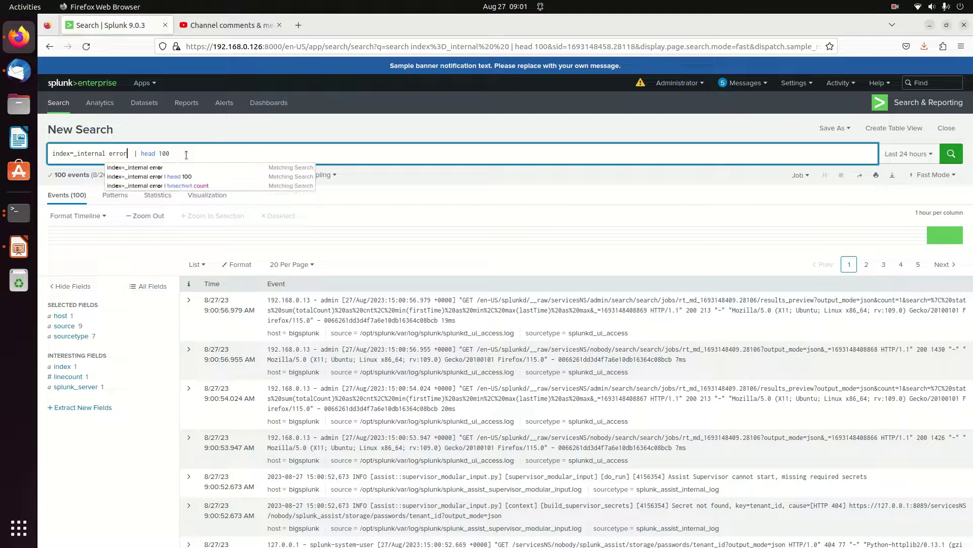
key(Return)
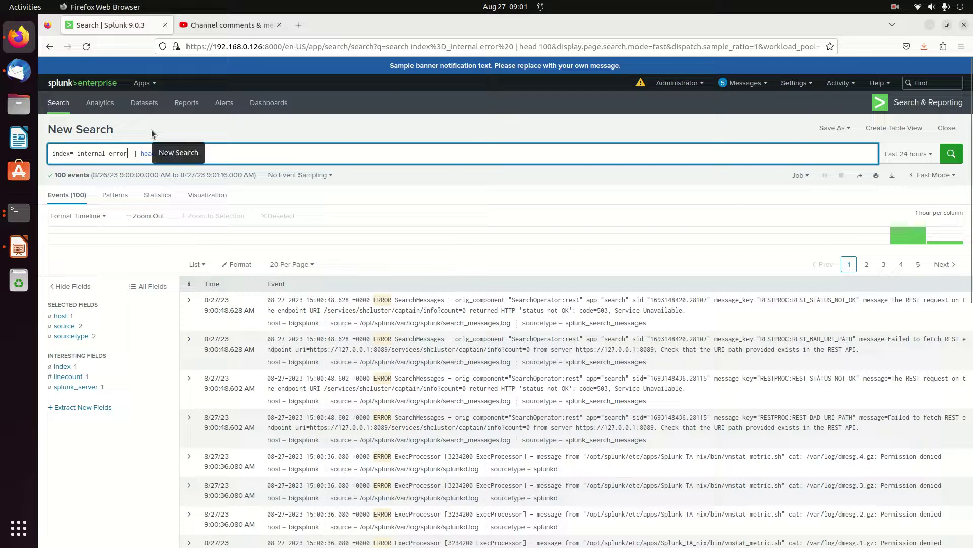
Change the index from _internal to _audit and rerun index=_audit error | head 100.
double_click(94, 153)
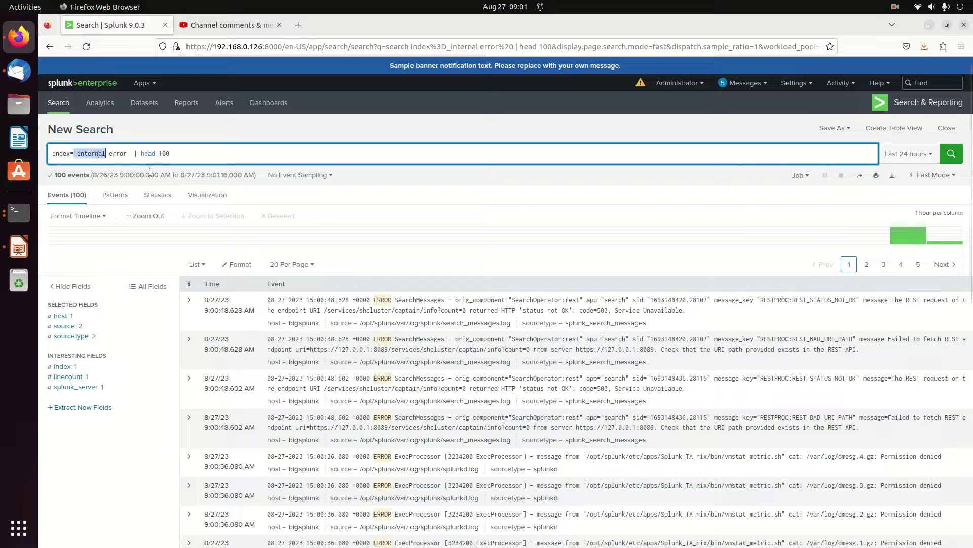
text(_audit)
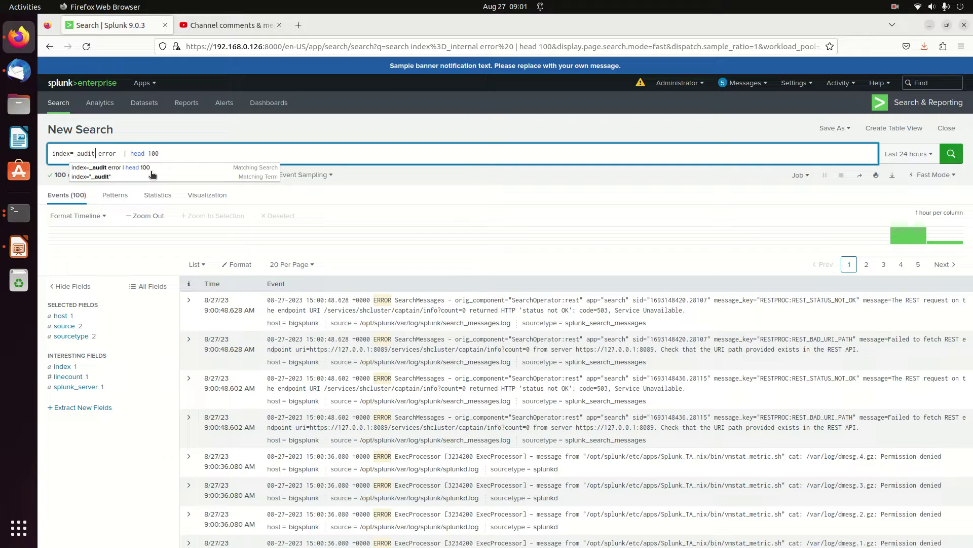
key(Return)
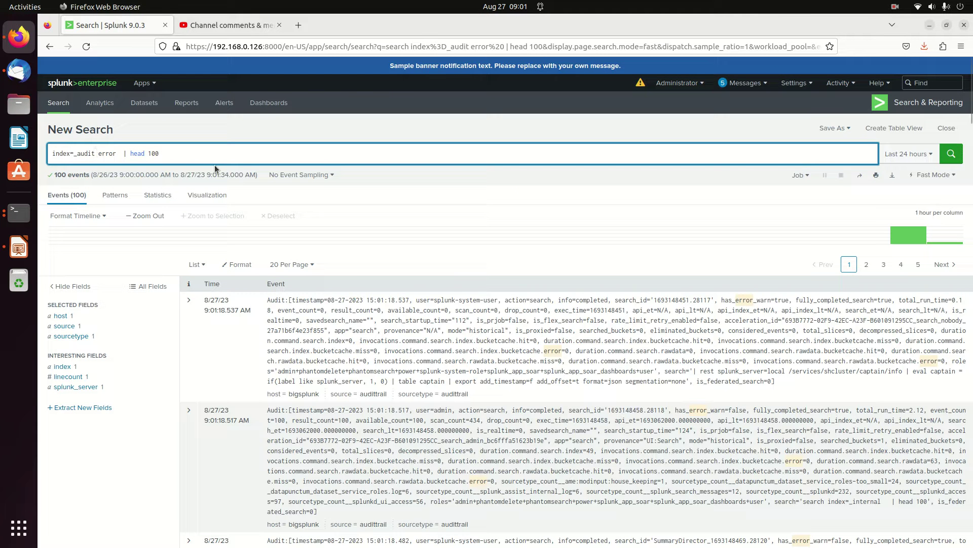
Add 'OR index=_internal', wrap both index terms in parentheses, and drop the stray AND.
text(OTR)
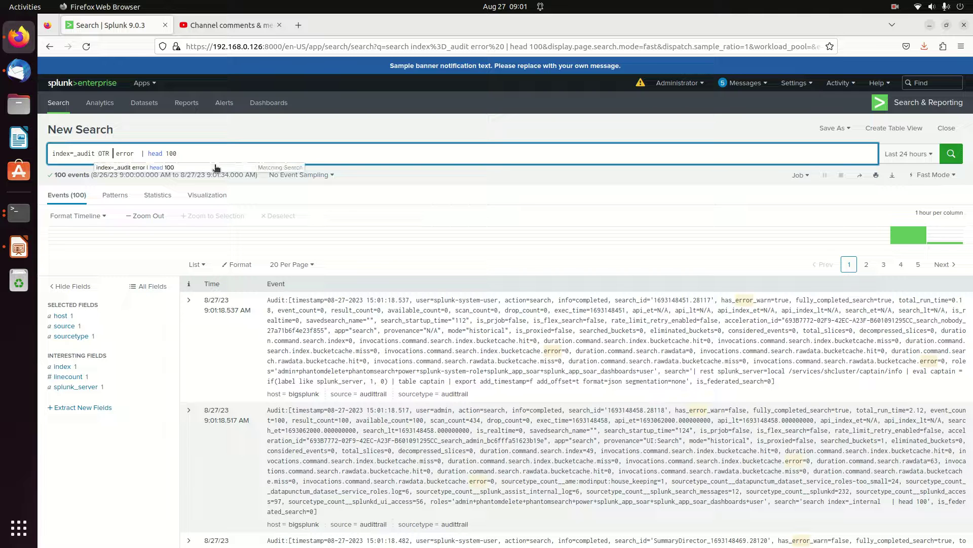
text( index)
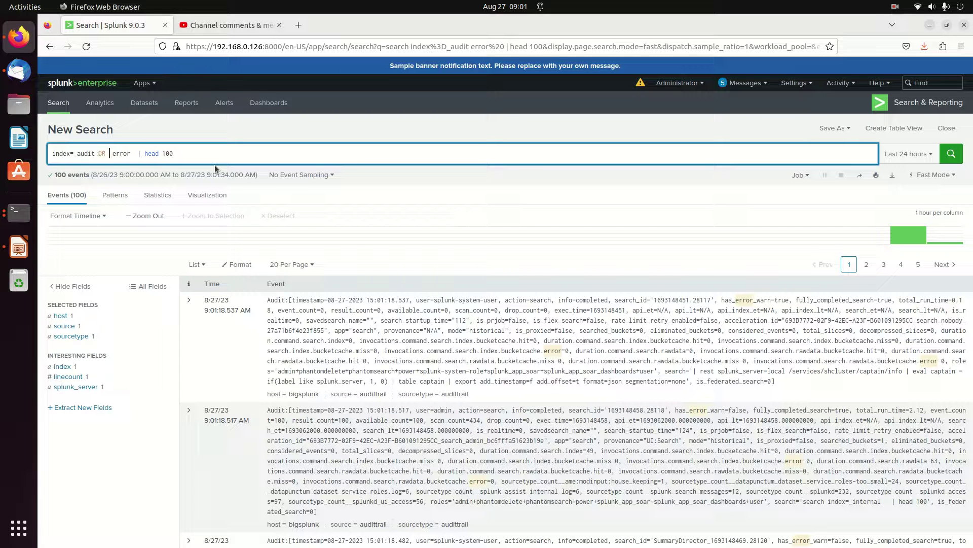
text(=_)
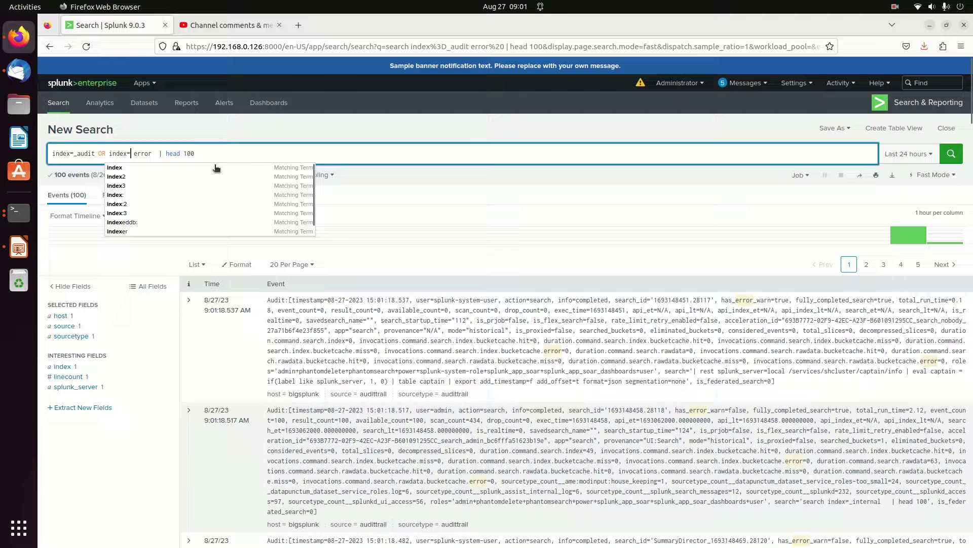
text(internal)
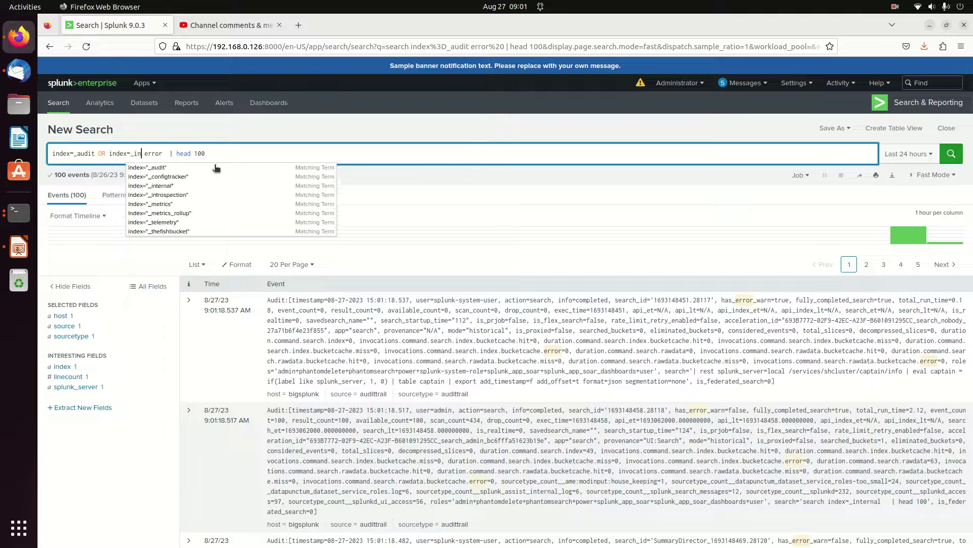
key(Left)
key(Left)
key(Left)
key(Left)
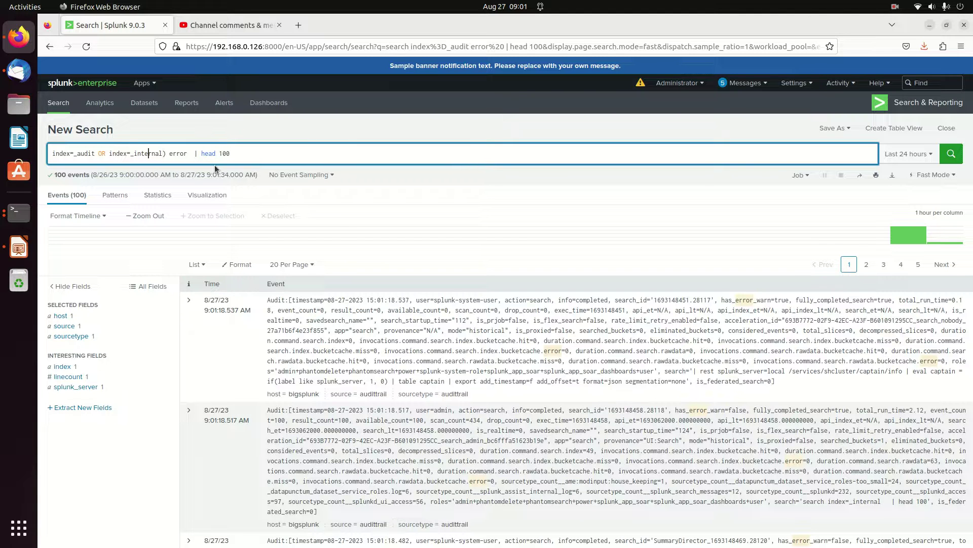
key(Home)
text(()
key(Right)
key(Right)
key(Right)
key(Right)
key(Right)
key(Right)
key(Right)
key(Right)
key(Right)
key(Right)
key(Right)
key(Right)
key(Right)
key(Right)
key(Right)
key(Right)
key(Right)
key(Right)
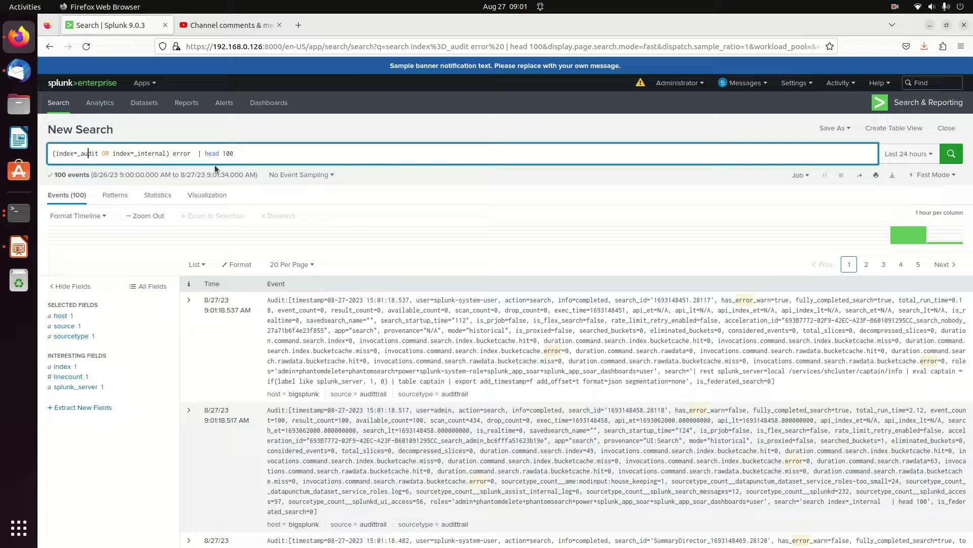
key(Right)
key(Right)
key(Right)
key(Right)
key(Right)
key(Right)
key(Right)
key(Right)
key(Right)
key(Right)
key(Right)
key(Right)
key(Right)
key(Right)
text(AND)
key(BackSpace)
key(BackSpace)
key(BackSpace)
key(BackSpace)
key(Left)
key(Left)
key(Left)
key(Left)
key(Left)
key(Left)
key(Left)
click(285, 151)
Run the two-index error search and show the index field breakdown (_internal 66, _audit 34).
key(Return)
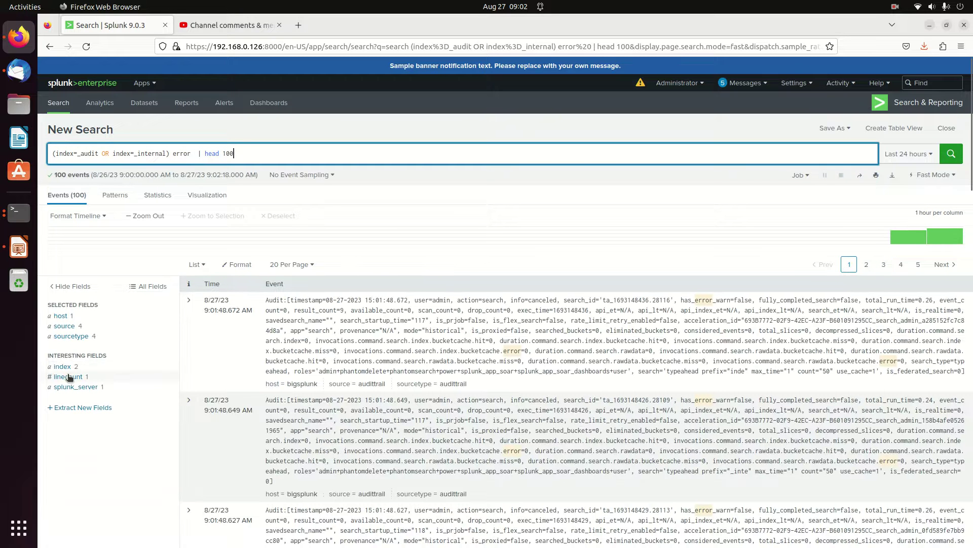
click(63, 366)
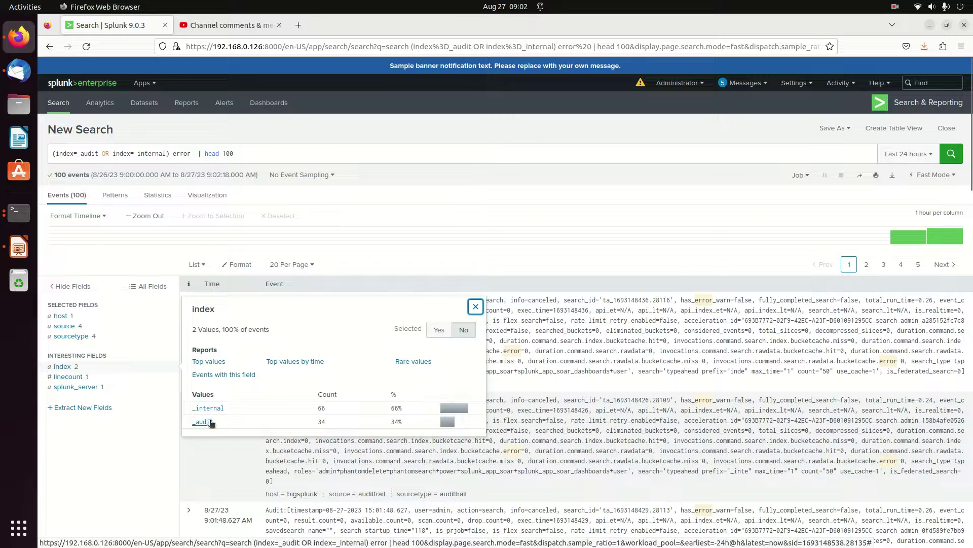